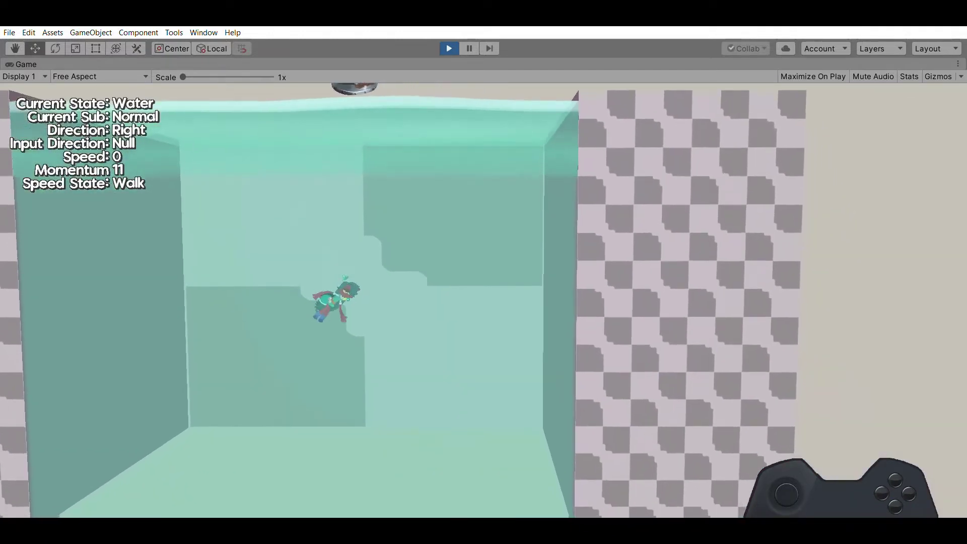
# Playtest underwater movement by swimming and dashing the character back and forth inside the water tank.
pyautogui.press('Left')
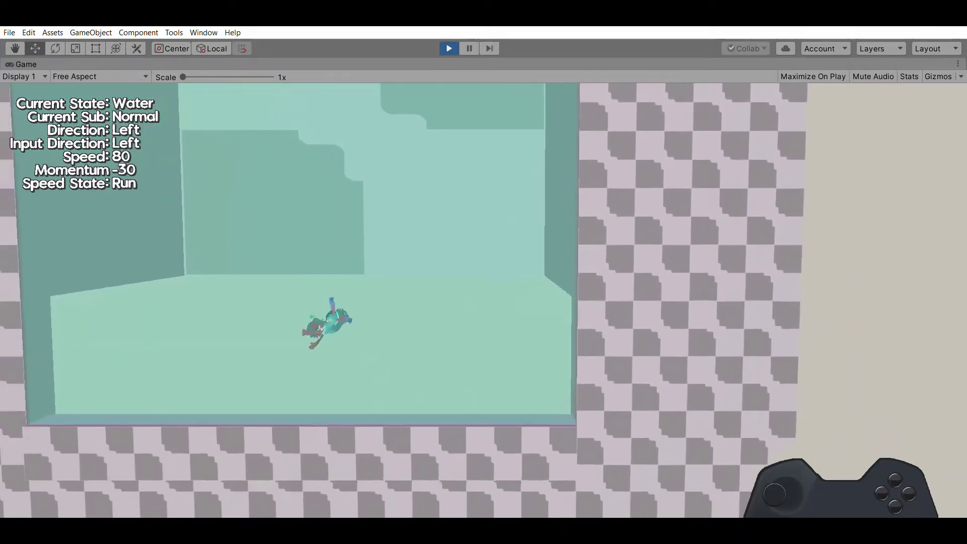
pyautogui.press('x')
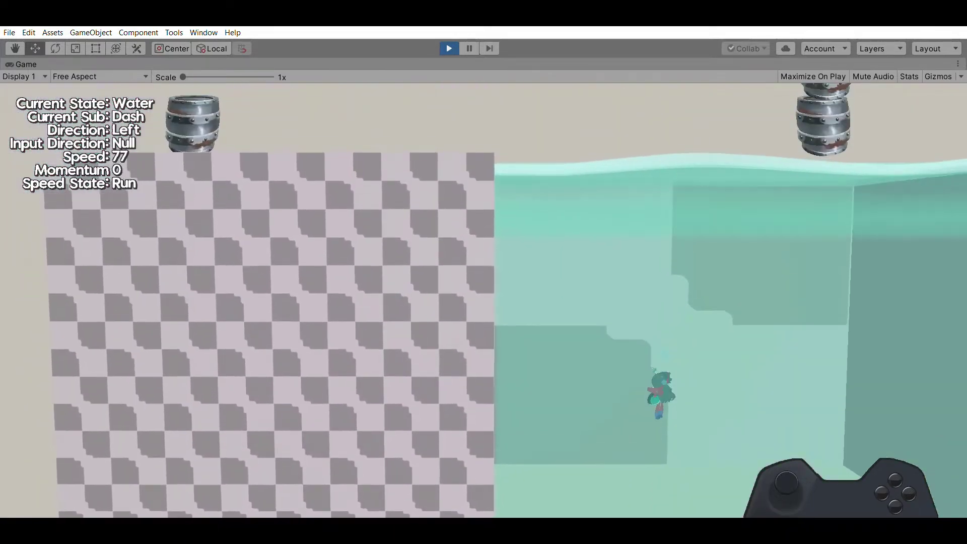
pyautogui.press('Right')
pyautogui.press('x')
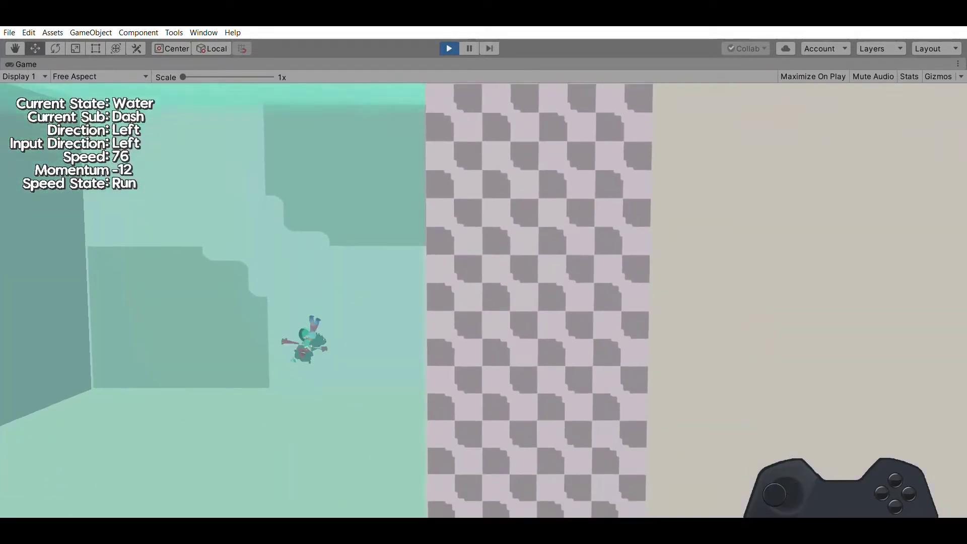
pyautogui.press('x')
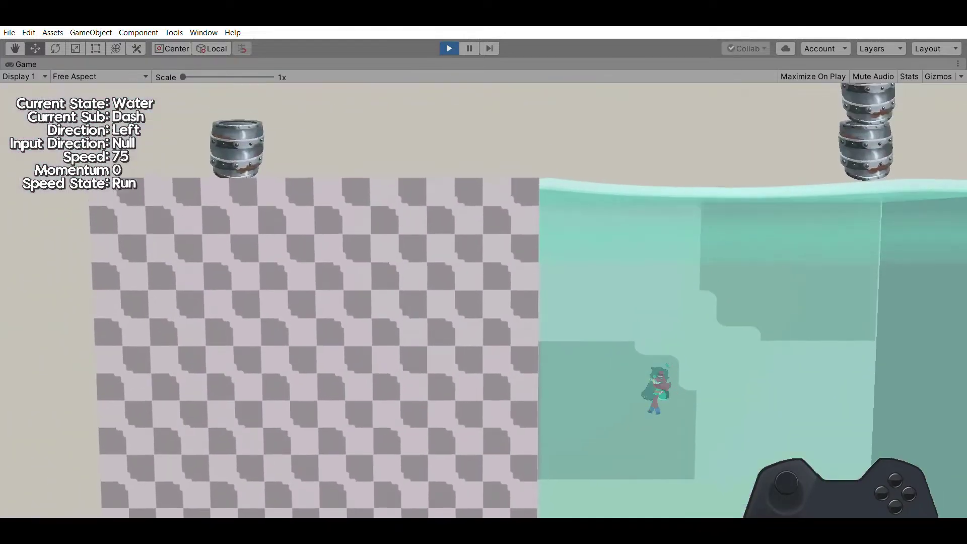
pyautogui.press('Right')
pyautogui.press('x')
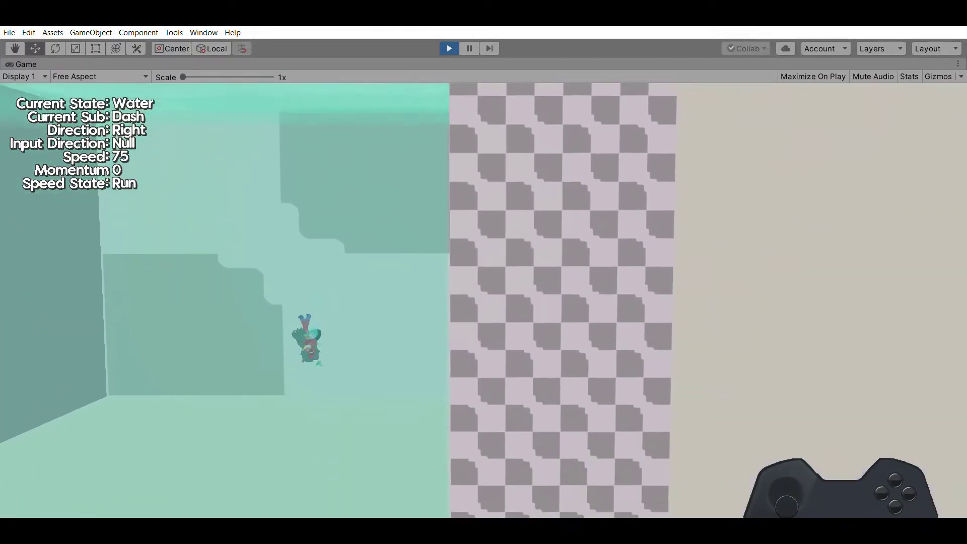
pyautogui.press('Right')
pyautogui.press('x')
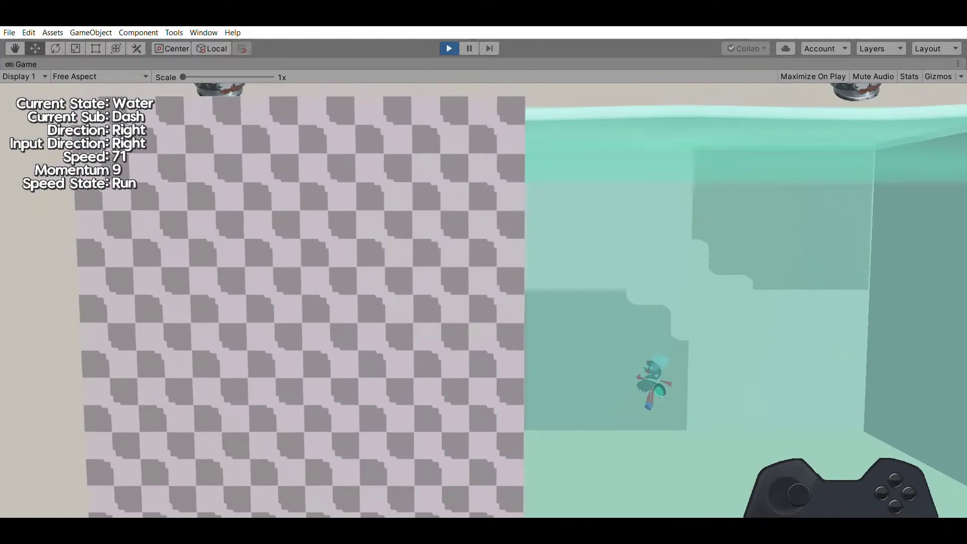
# Test chained underwater dashes with quick direction reversals between left and right in the tank.
pyautogui.press('Left')
pyautogui.press('x')
pyautogui.press('x')
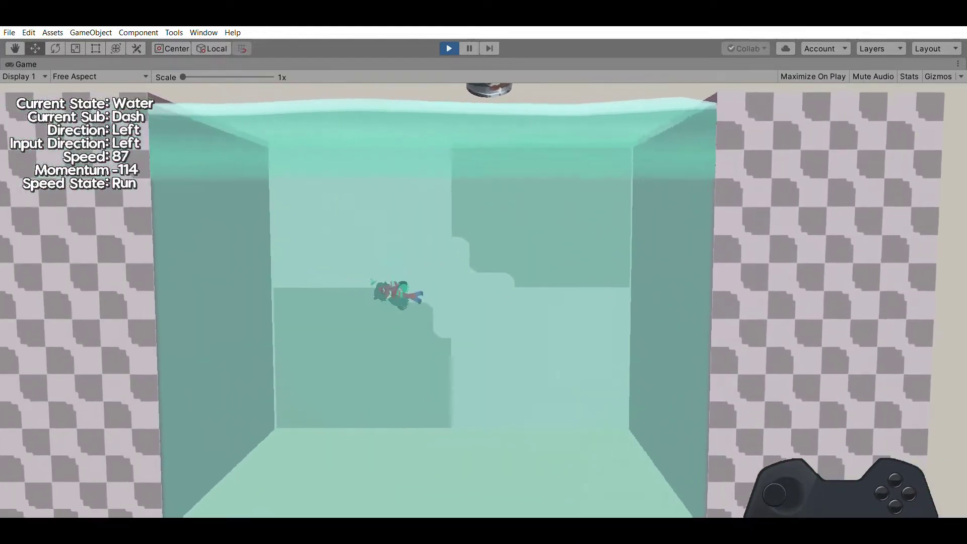
pyautogui.press('Right')
pyautogui.press('Left')
pyautogui.press('x')
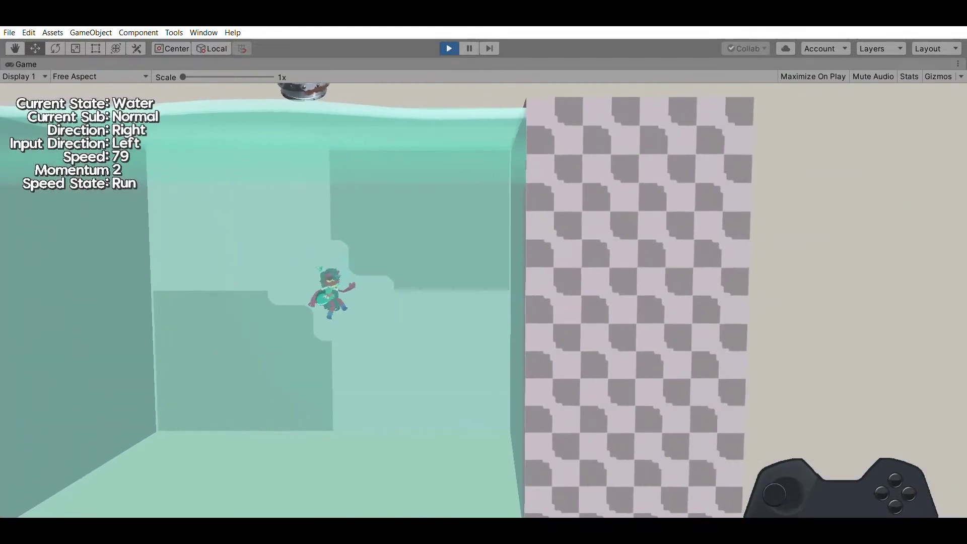
pyautogui.press('Right')
pyautogui.press('Left')
pyautogui.press('x')
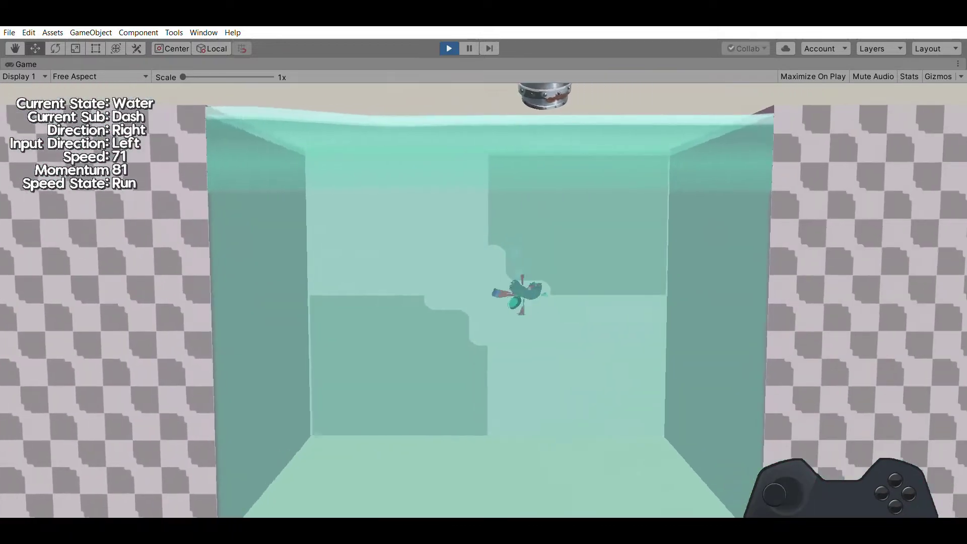
# Swim the character right and left through the tank without dashing to test normal swimming.
pyautogui.press('Right')
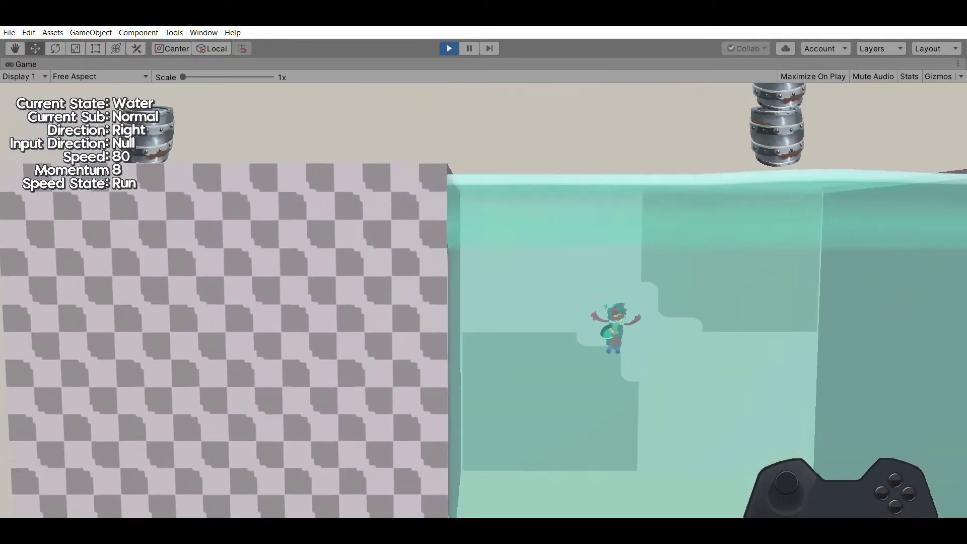
pyautogui.press('Right')
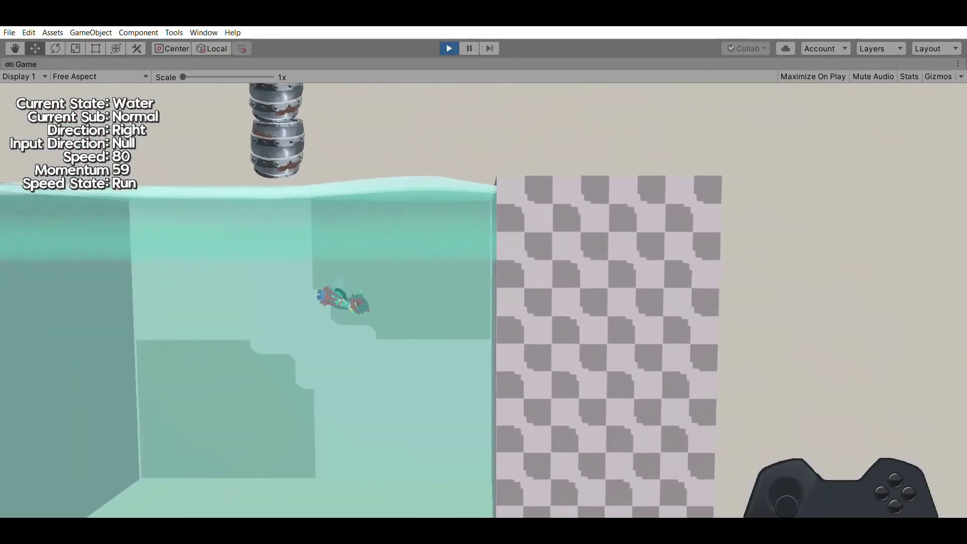
pyautogui.press('Left')
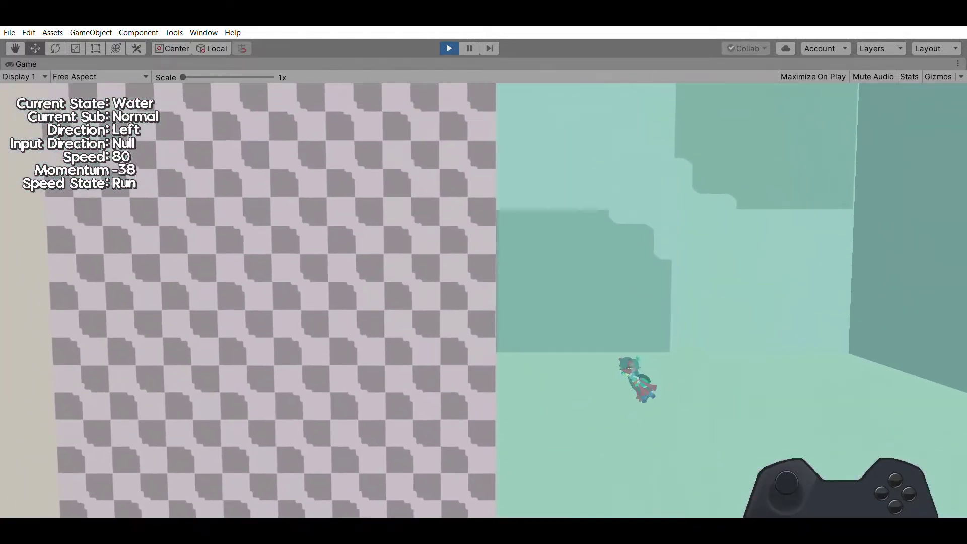
pyautogui.press('Right')
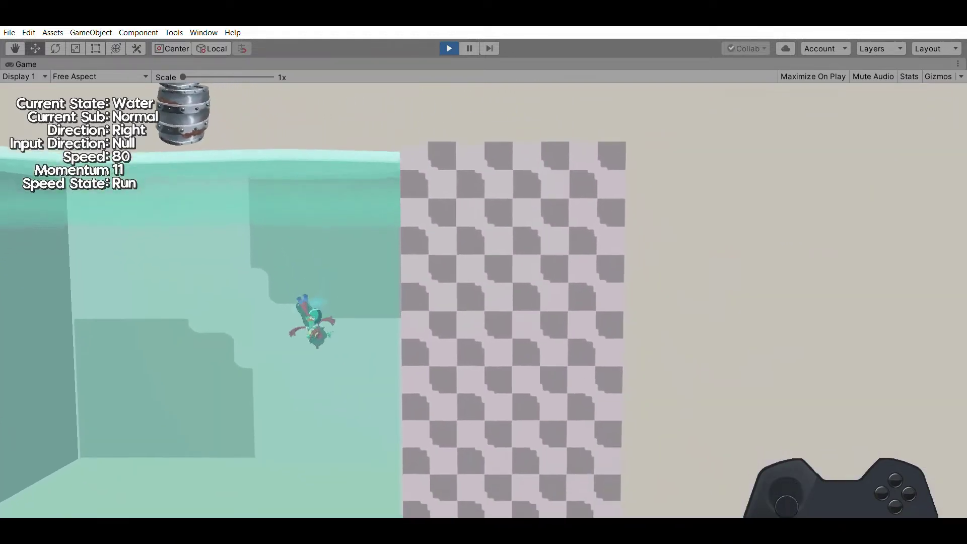
pyautogui.press('Left')
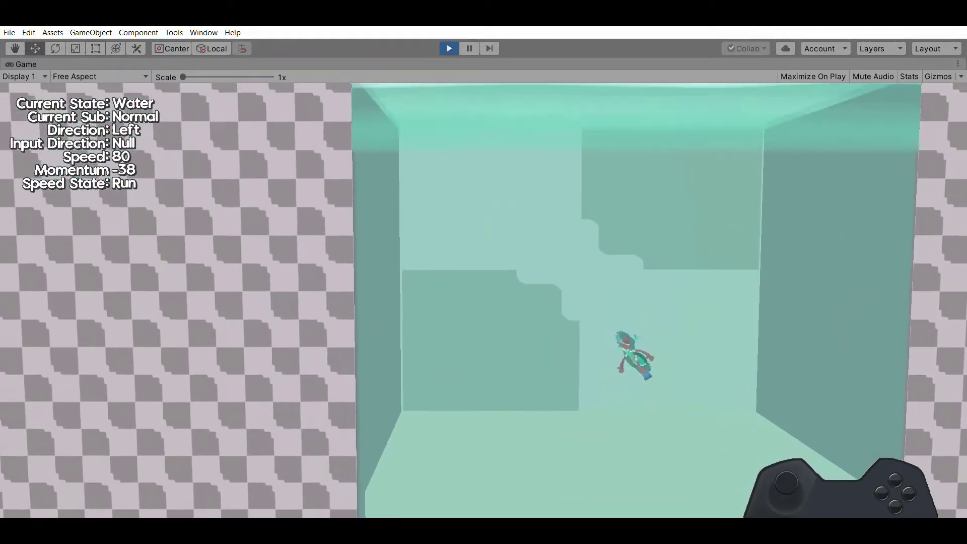
# Jump the character out of the water and steer it in the air and through the pool in both directions.
pyautogui.press('space')
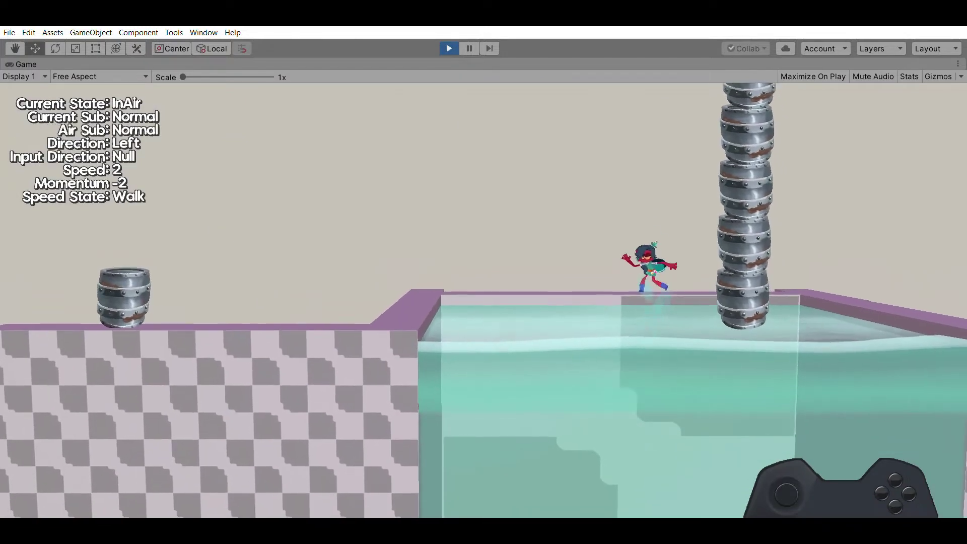
pyautogui.press('Left')
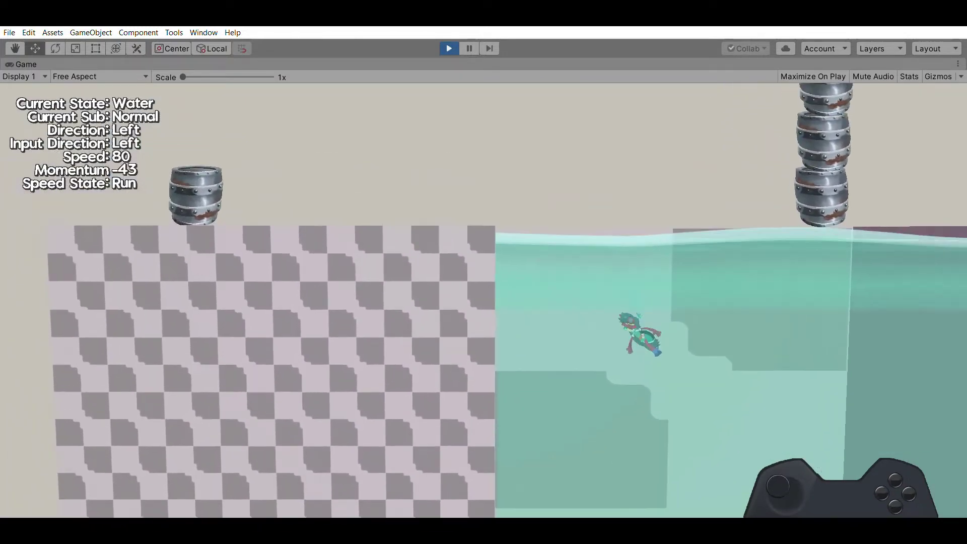
pyautogui.press('Right')
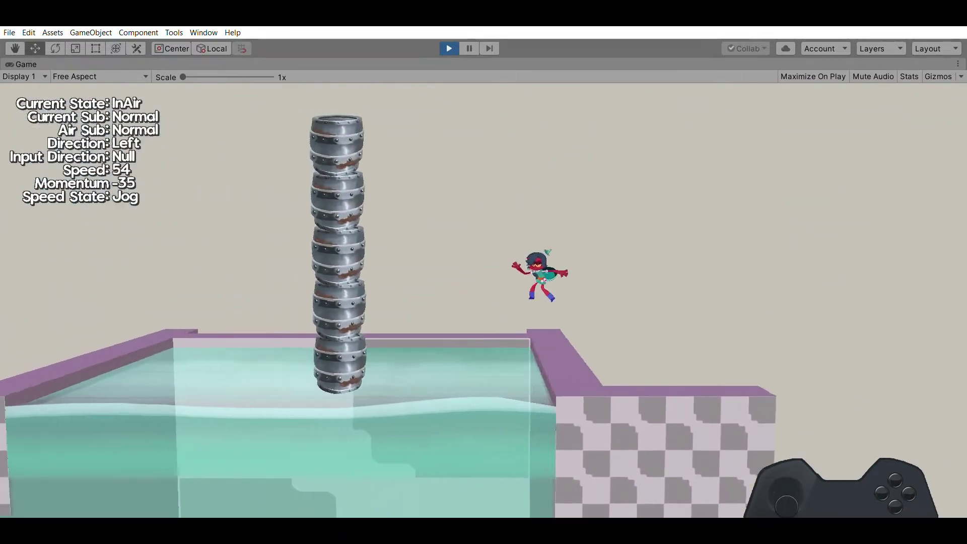
pyautogui.press('Down')
pyautogui.press('Left')
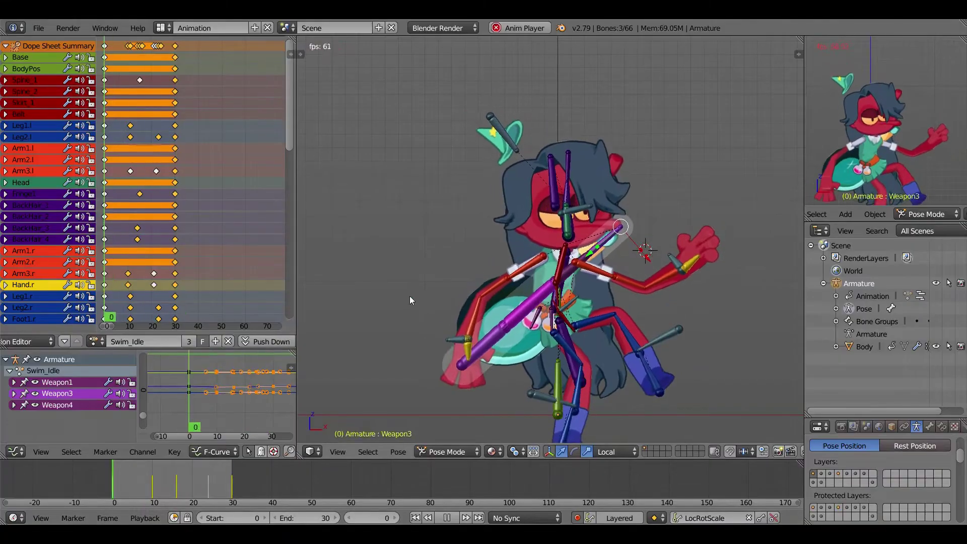
# In Blender, load the Swim_Right action on the armature and set the playback end frame to 50.
pyautogui.click(100, 341)
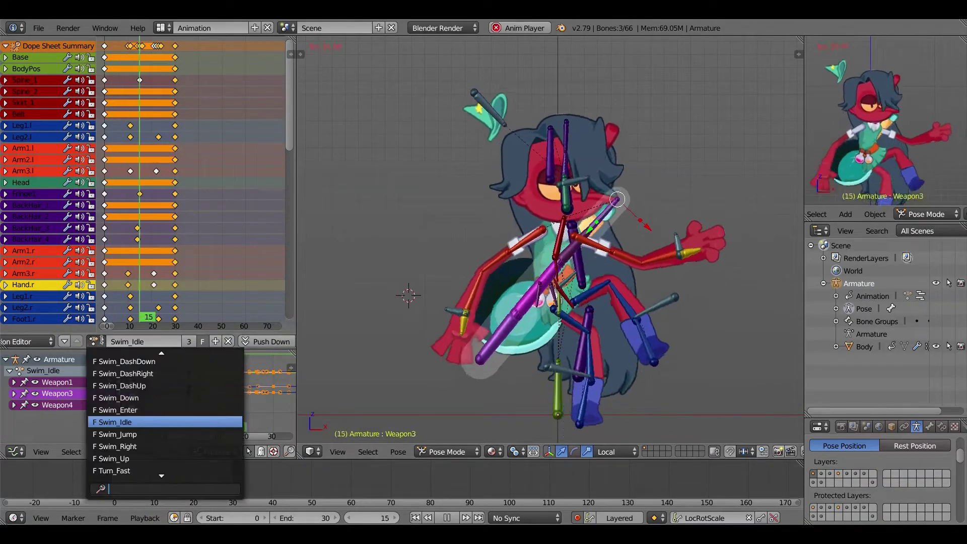
pyautogui.click(121, 446)
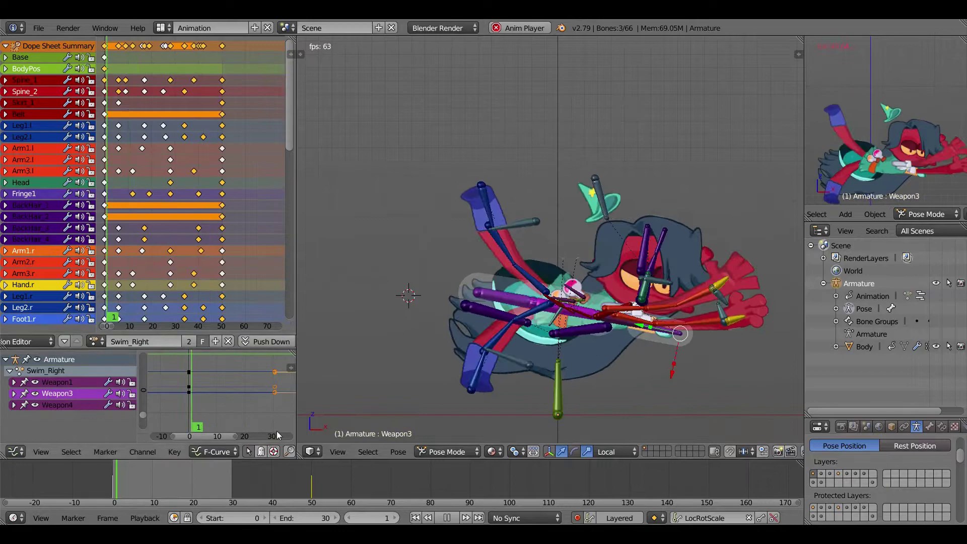
pyautogui.doubleClick(309, 517)
pyautogui.write('50')
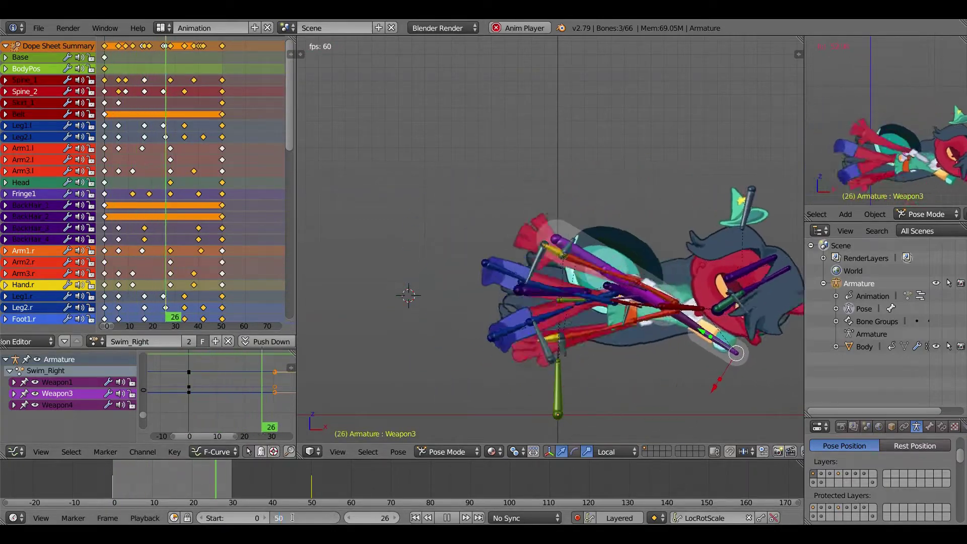
pyautogui.press('Return')
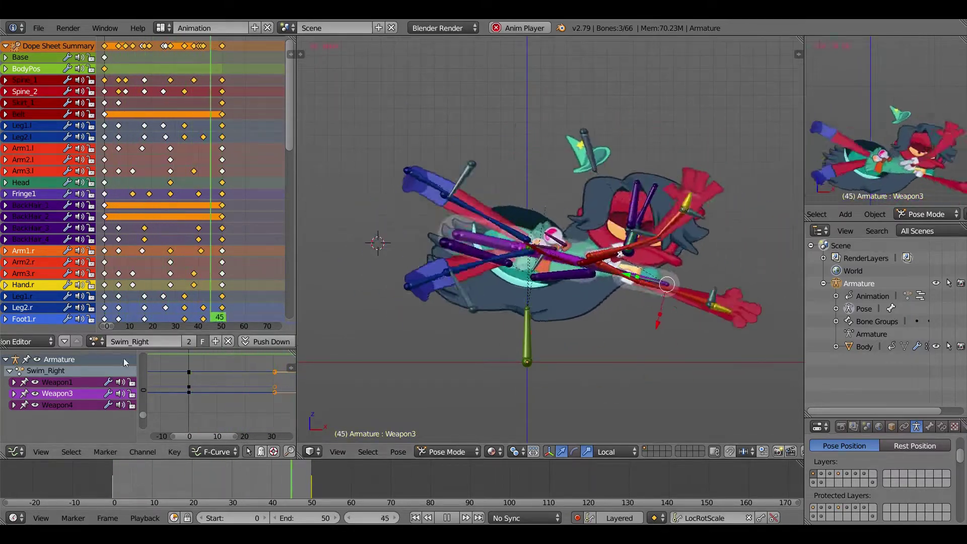
# Switch the armature to the Swim_Up action to preview the upward swimming animation.
pyautogui.click(92, 344)
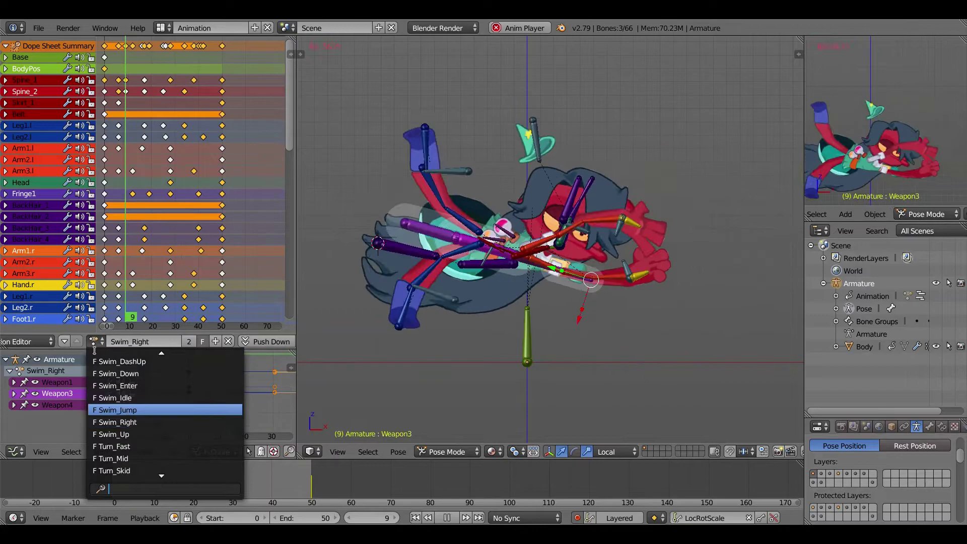
pyautogui.press('Down')
pyautogui.press('Return')
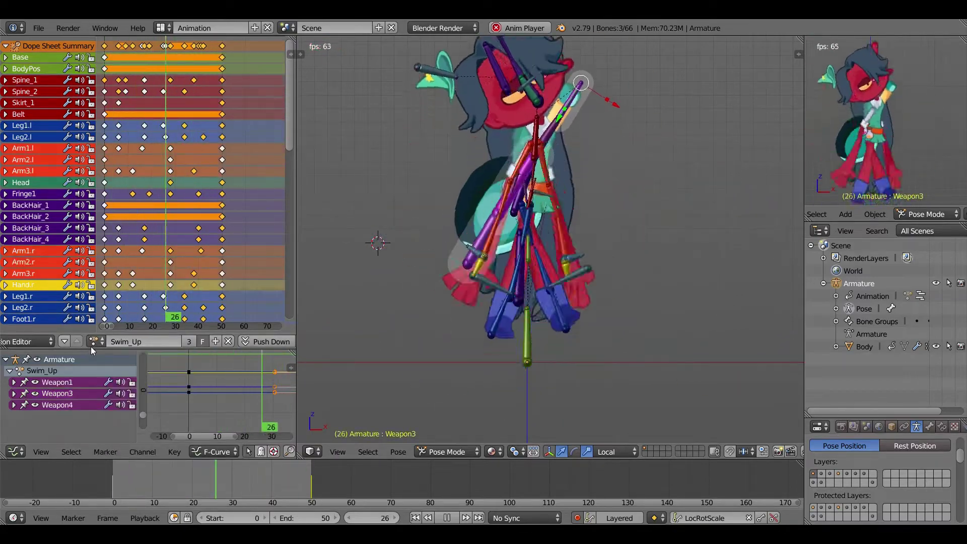
# Switch the armature to the Swim_Down action to preview the downward swimming animation.
pyautogui.click(93, 346)
pyautogui.press('Up')
pyautogui.press('Up')
pyautogui.press('Up')
pyautogui.press('Up')
pyautogui.press('Up')
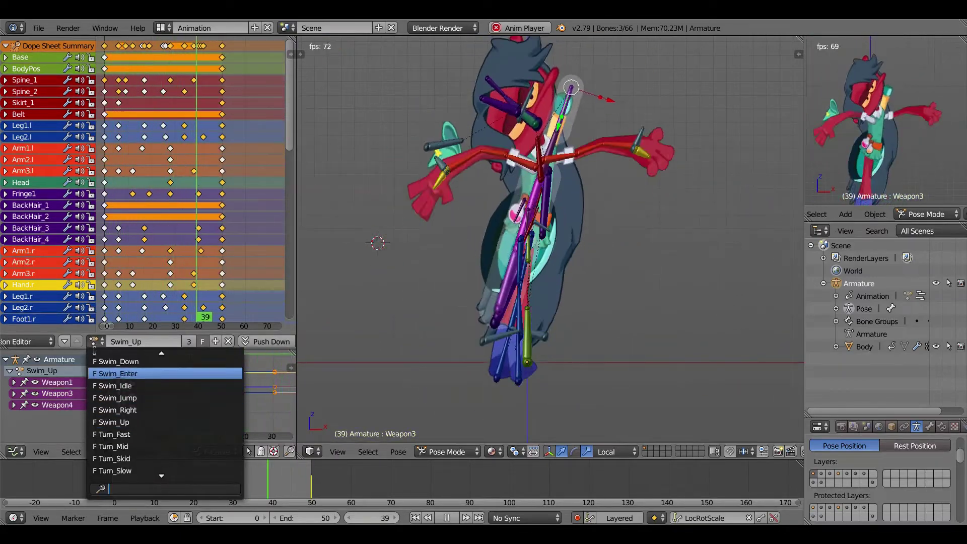
pyautogui.press('Return')
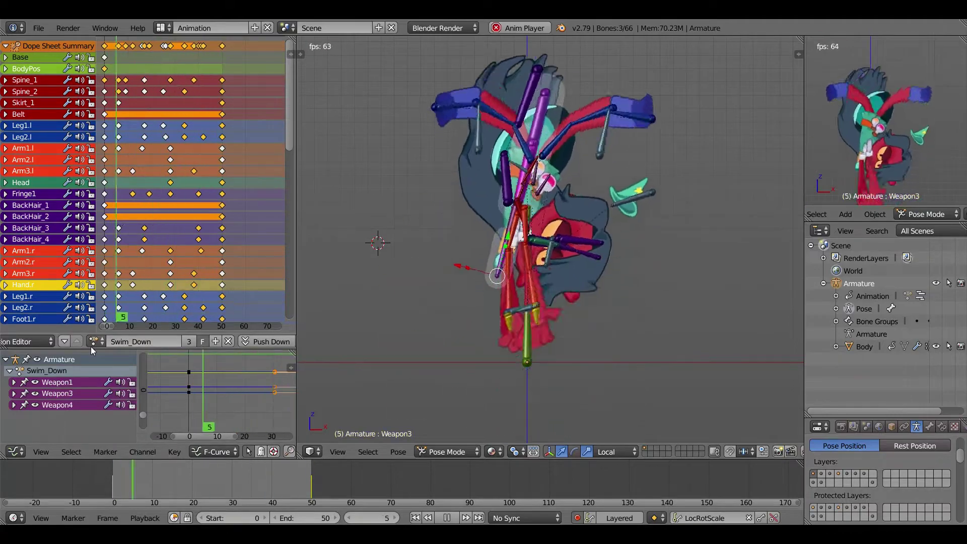
# Bring back the Swim_Right action on the armature to preview the sideways swimming animation.
pyautogui.click(92, 345)
pyautogui.press('Down')
pyautogui.press('Up')
pyautogui.press('Up')
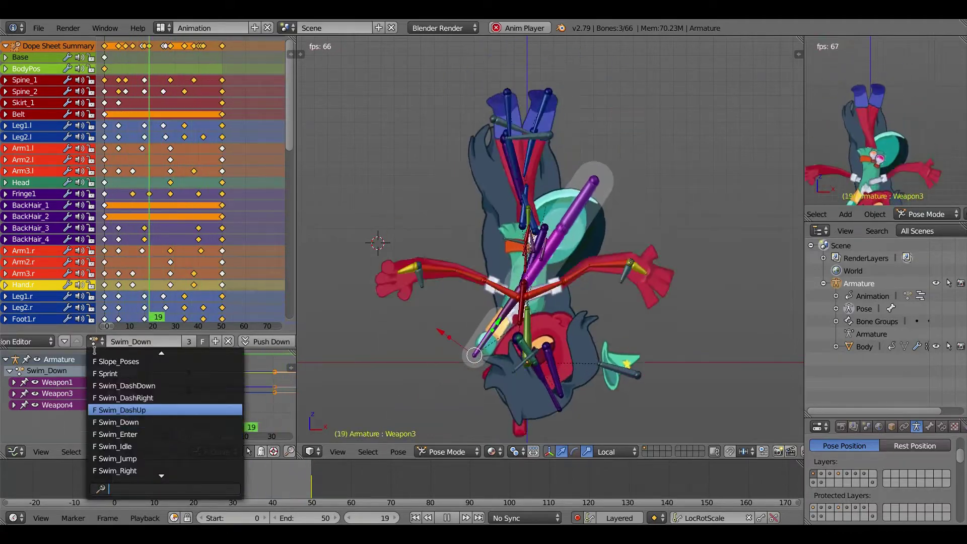
pyautogui.press('Down')
pyautogui.press('Down')
pyautogui.press('Down')
pyautogui.press('Down')
pyautogui.press('Down')
pyautogui.press('Return')
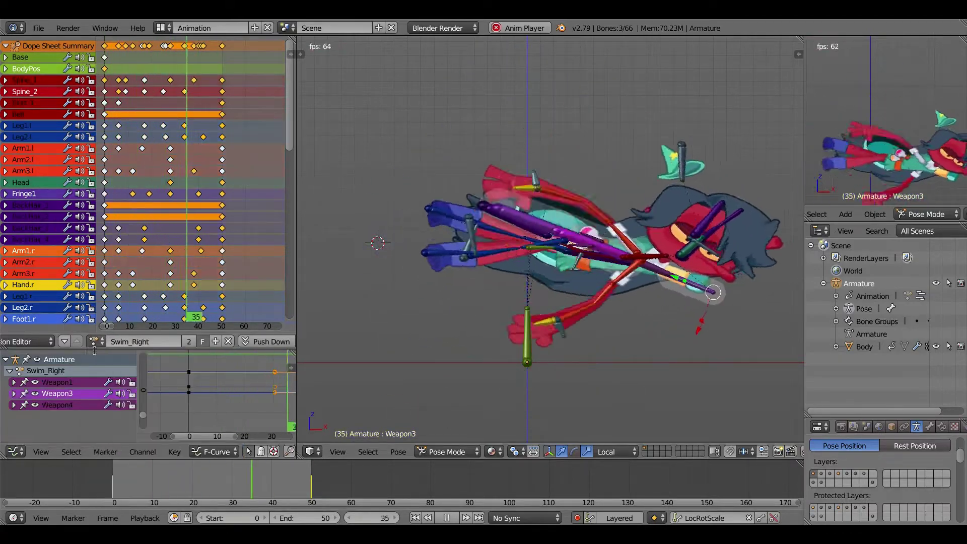
# Load the Swim_DashRight action on the armature to preview the sideways dash animation.
pyautogui.click(94, 348)
pyautogui.press('Up')
pyautogui.press('Up')
pyautogui.press('Up')
pyautogui.press('Up')
pyautogui.press('Up')
pyautogui.press('Up')
pyautogui.press('Return')
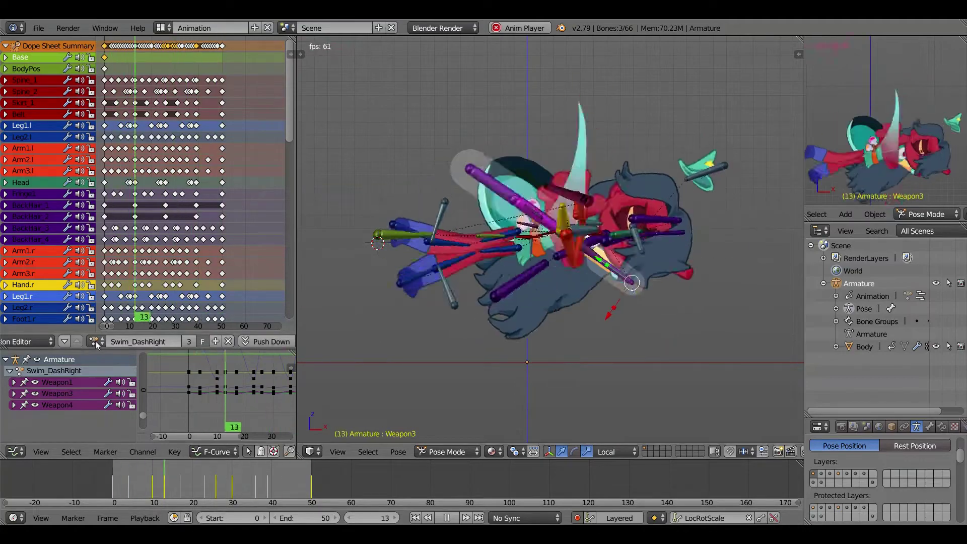
# Load the Swim_DashUp action on the armature to preview the upward dash animation.
pyautogui.click(96, 341)
pyautogui.press('Return')
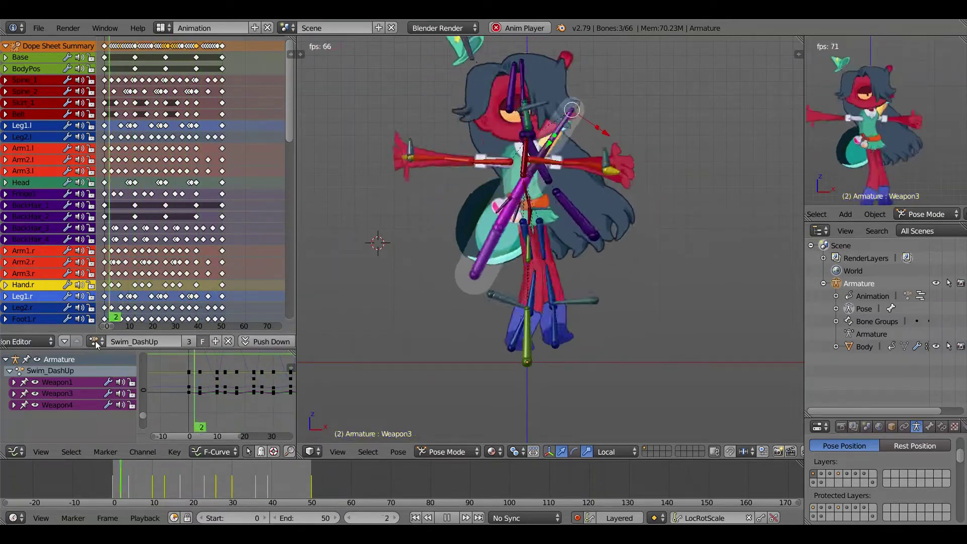
pyautogui.click(95, 340)
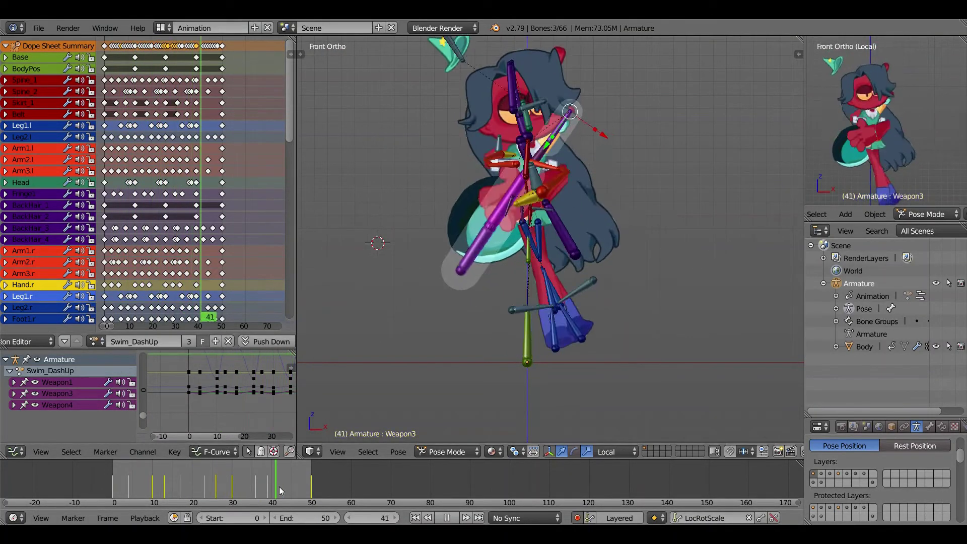
# Load the Swim_Idle action on the armature and set the playback end frame to 30.
pyautogui.click(98, 342)
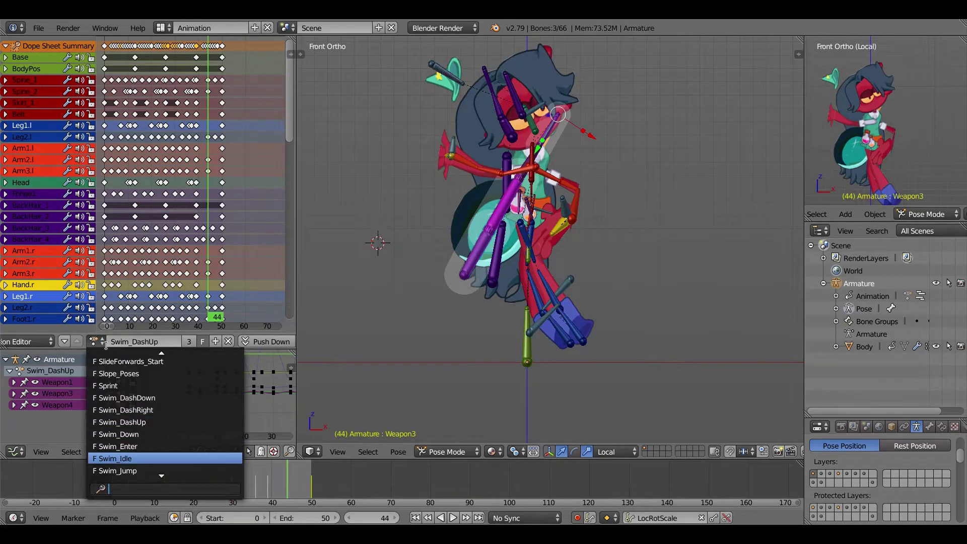
pyautogui.press('Return')
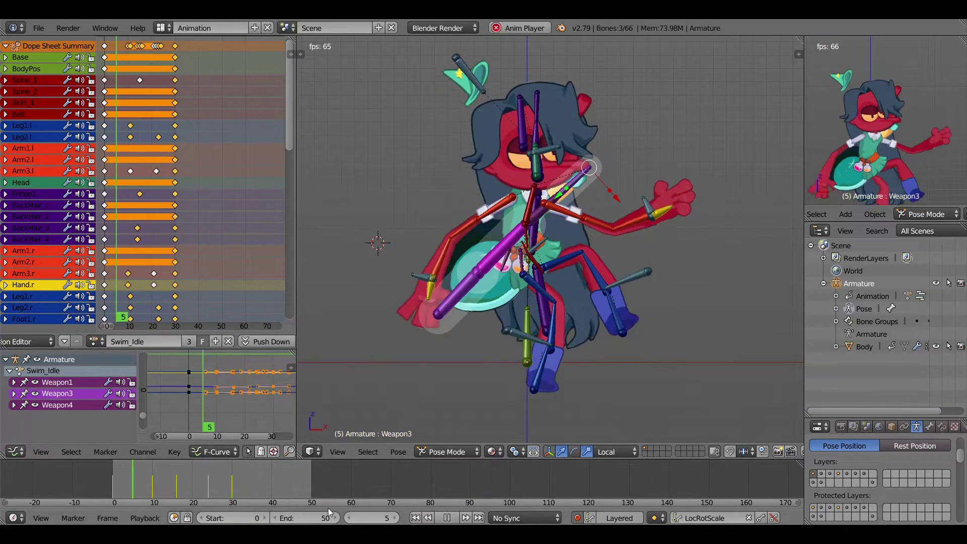
pyautogui.write('30')
pyautogui.press('Return')
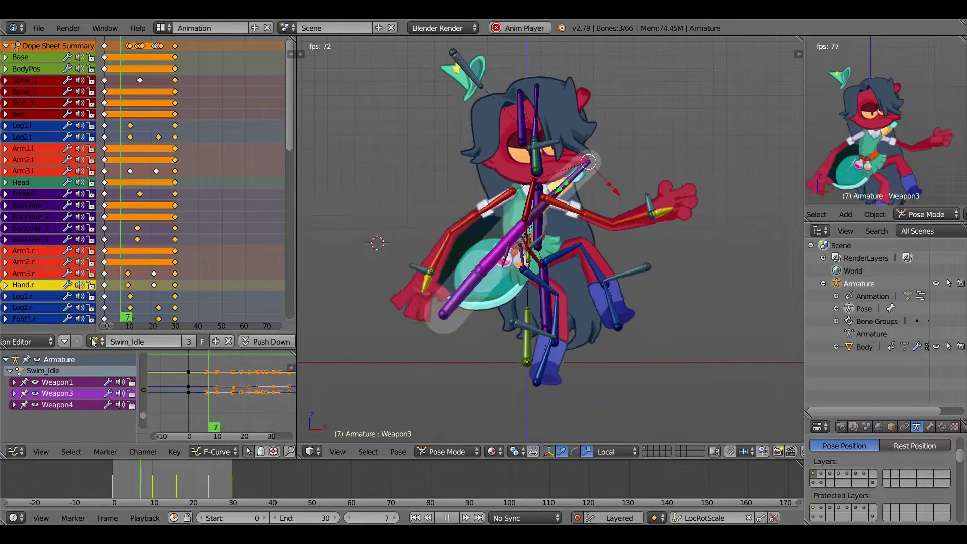
# Switch the armature to the Swim_Jump action to preview the animation for leaping out of the water.
pyautogui.click(94, 341)
pyautogui.press('Down')
pyautogui.press('Down')
pyautogui.press('Down')
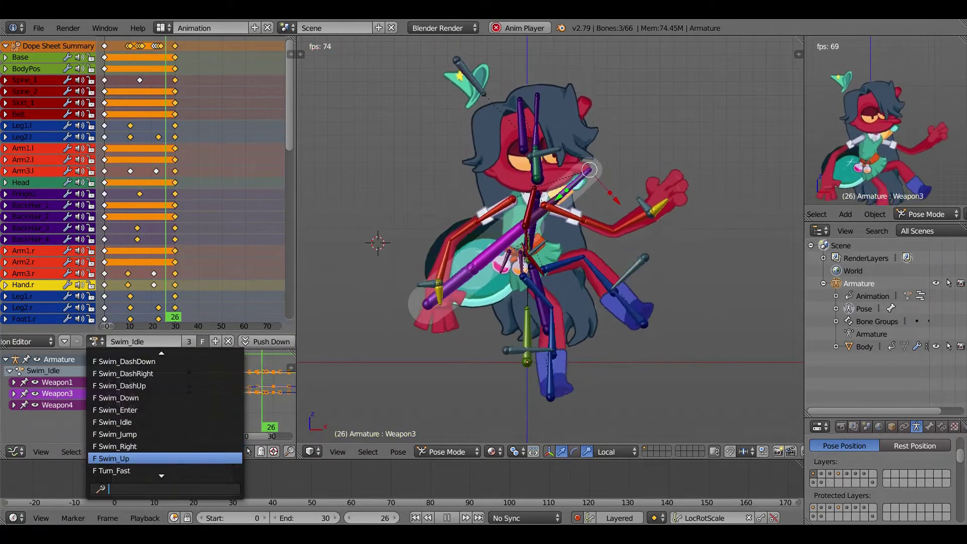
pyautogui.press('Up')
pyautogui.press('Return')
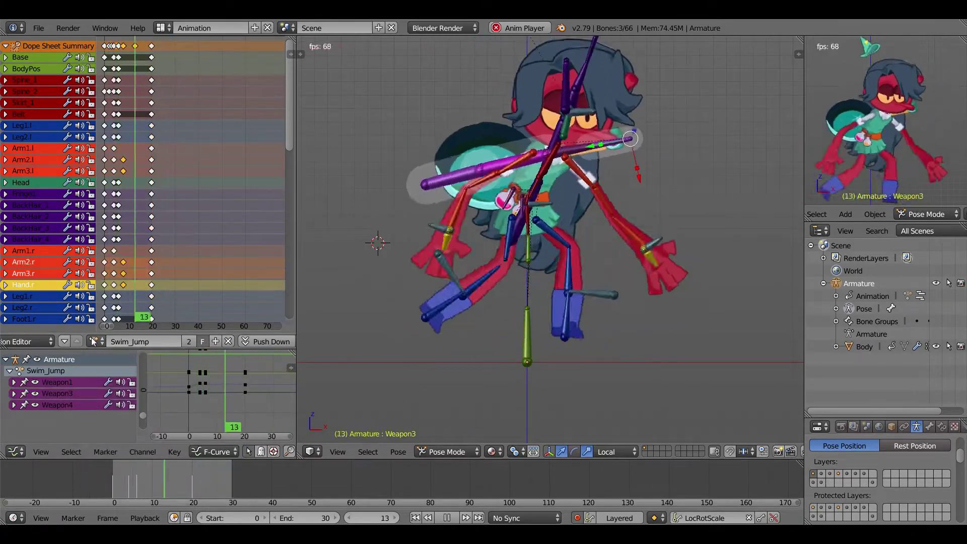
# Preview the Swim_Enter action on the armature and return to the Swim_Idle action.
pyautogui.click(94, 341)
pyautogui.press('Up')
pyautogui.press('Up')
pyautogui.press('Return')
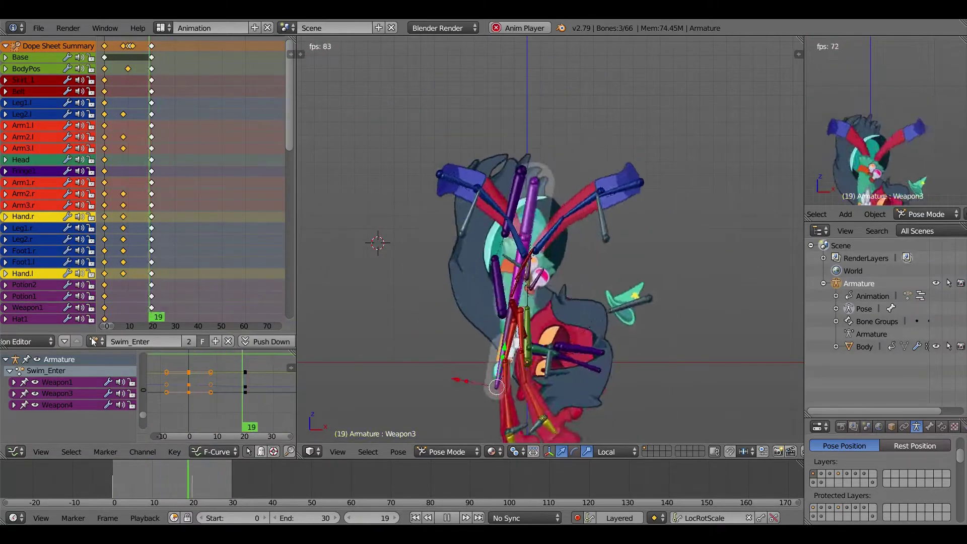
pyautogui.click(93, 341)
pyautogui.press('Return')
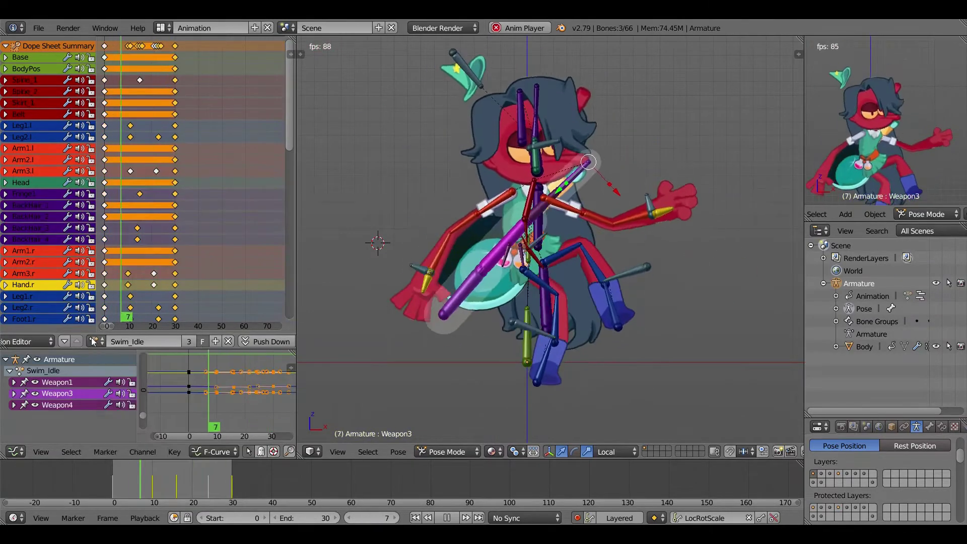